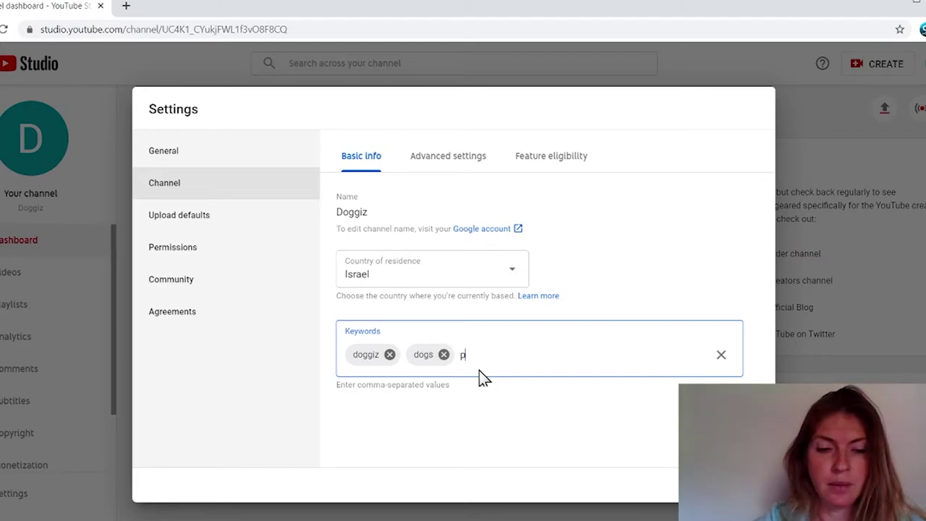
- Add pets and cute dogs to the channel keywords and set the channel as not made for kids
{"action": "type", "text": "cute dogs,"}
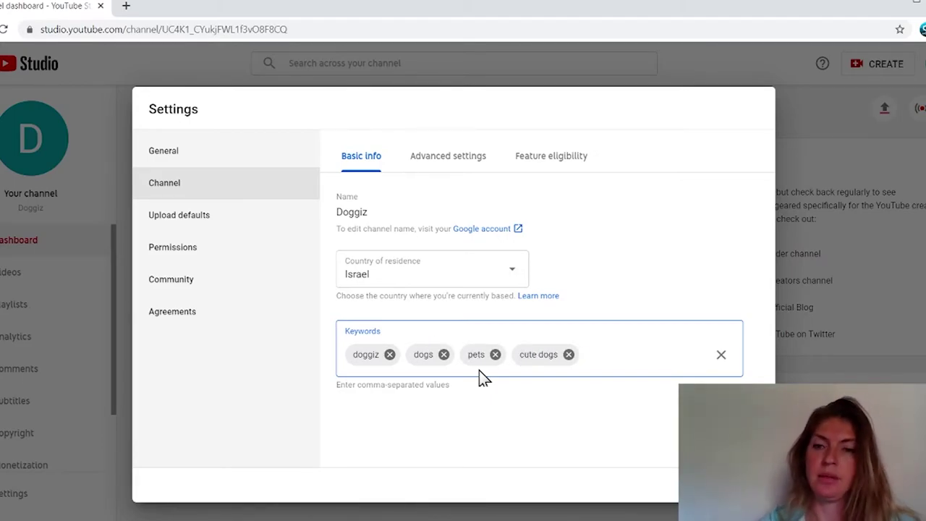
{"action": "left_click", "coordinate": [434, 158]}
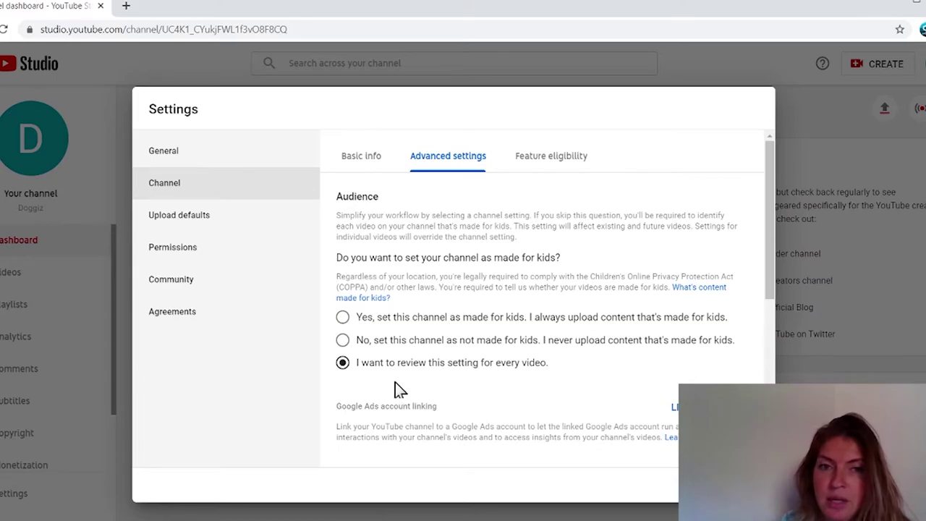
{"action": "left_click", "coordinate": [343, 340]}
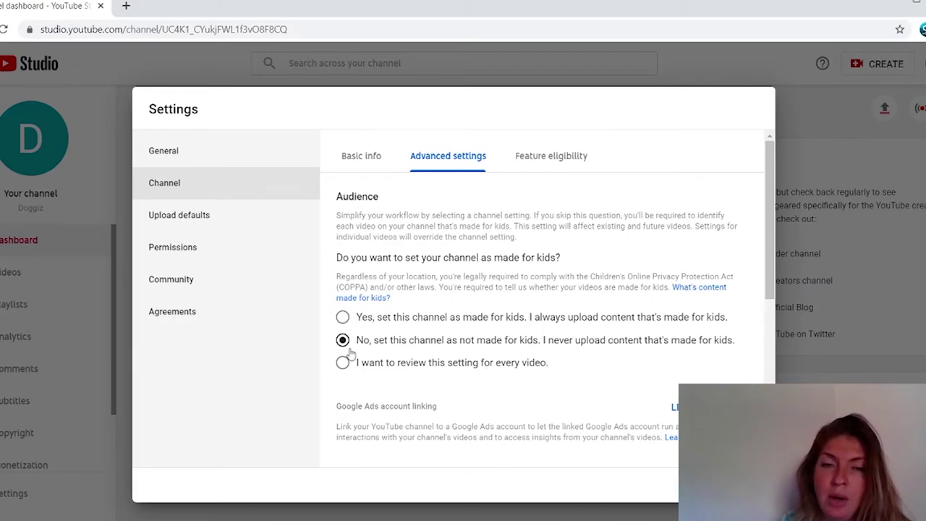
- Review the remaining advanced channel settings and the channel's feature eligibility
{"action": "scroll", "coordinate": [472, 324], "scroll_direction": "down", "scroll_amount": 2}
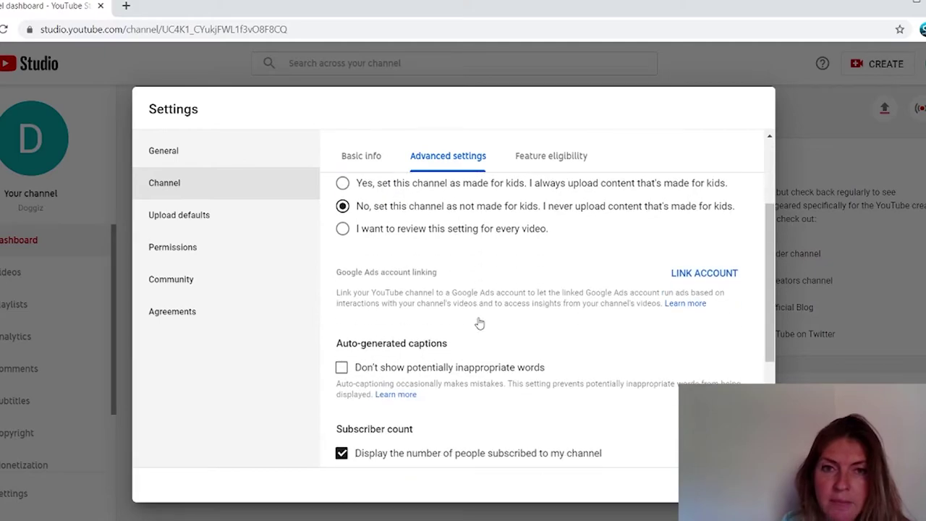
{"action": "scroll", "coordinate": [482, 322], "scroll_direction": "down", "scroll_amount": 2}
{"action": "scroll", "coordinate": [481, 319], "scroll_direction": "down", "scroll_amount": 1}
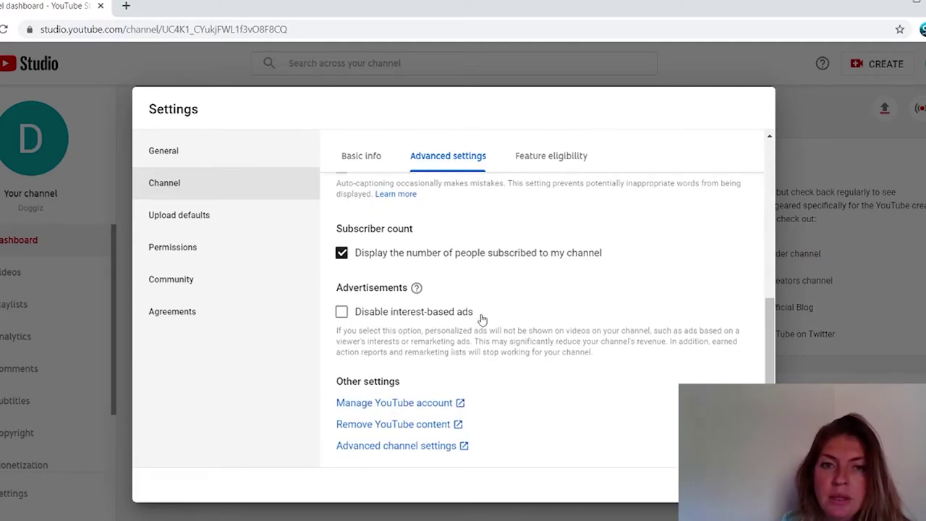
{"action": "scroll", "coordinate": [536, 362], "scroll_direction": "up", "scroll_amount": 5}
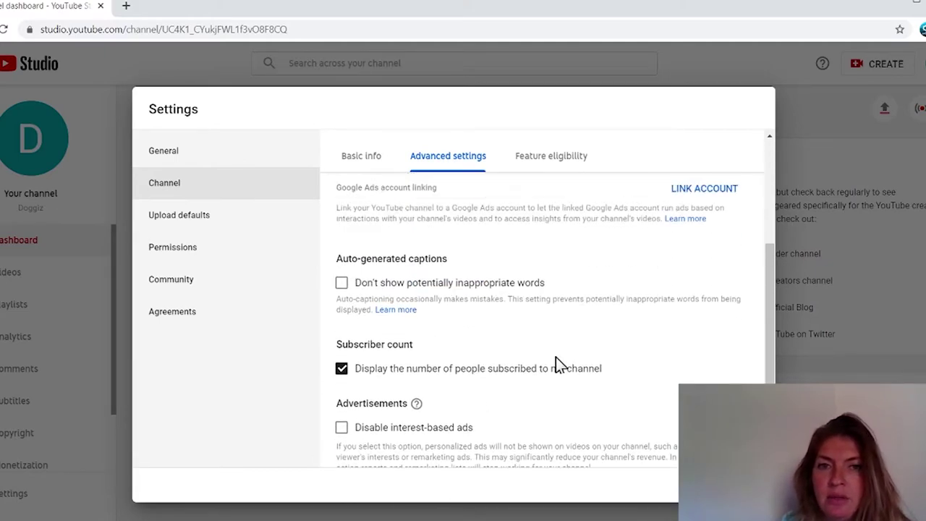
{"action": "left_click", "coordinate": [551, 155]}
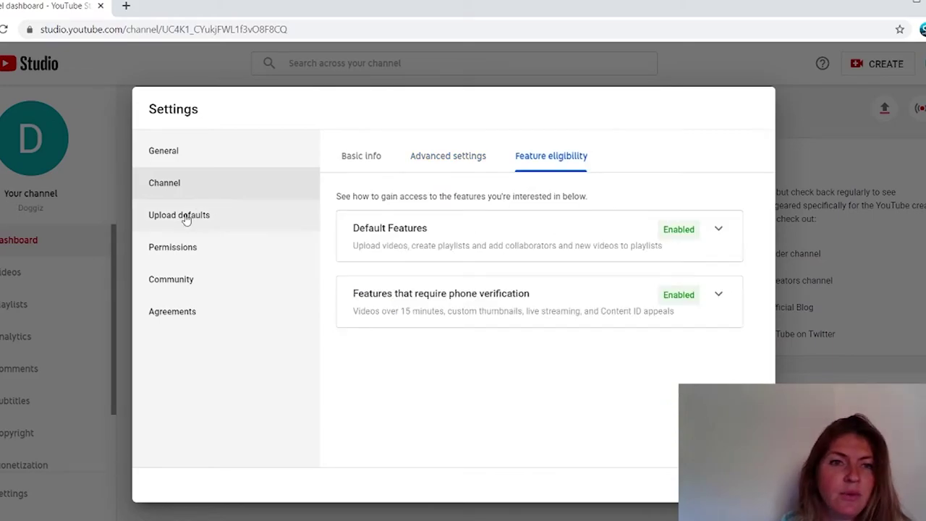
- Set the default visibility for uploaded videos to Private in the upload defaults
{"action": "left_click", "coordinate": [166, 215]}
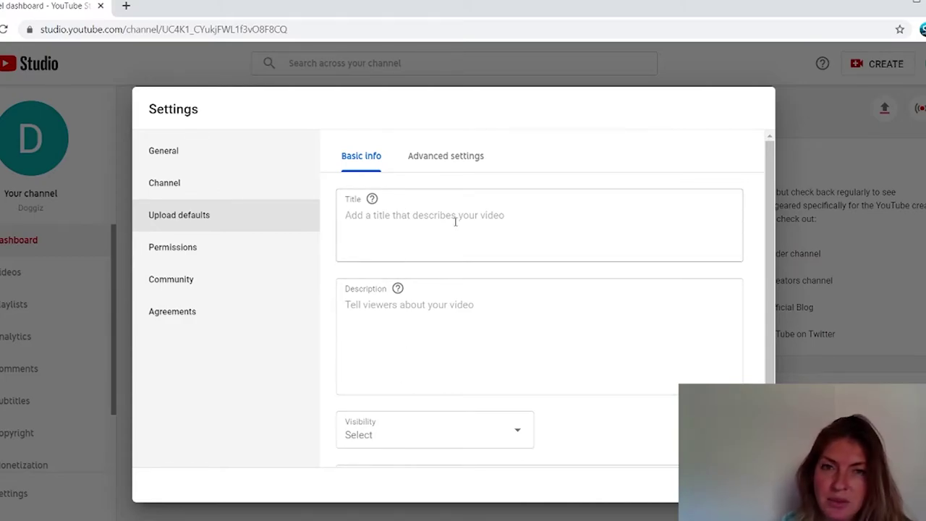
{"action": "scroll", "coordinate": [443, 298], "scroll_direction": "down", "scroll_amount": 1}
{"action": "scroll", "coordinate": [443, 300], "scroll_direction": "up", "scroll_amount": 1}
{"action": "scroll", "coordinate": [413, 301], "scroll_direction": "down", "scroll_amount": 1}
{"action": "scroll", "coordinate": [409, 308], "scroll_direction": "up", "scroll_amount": 1}
{"action": "left_click", "coordinate": [356, 314]}
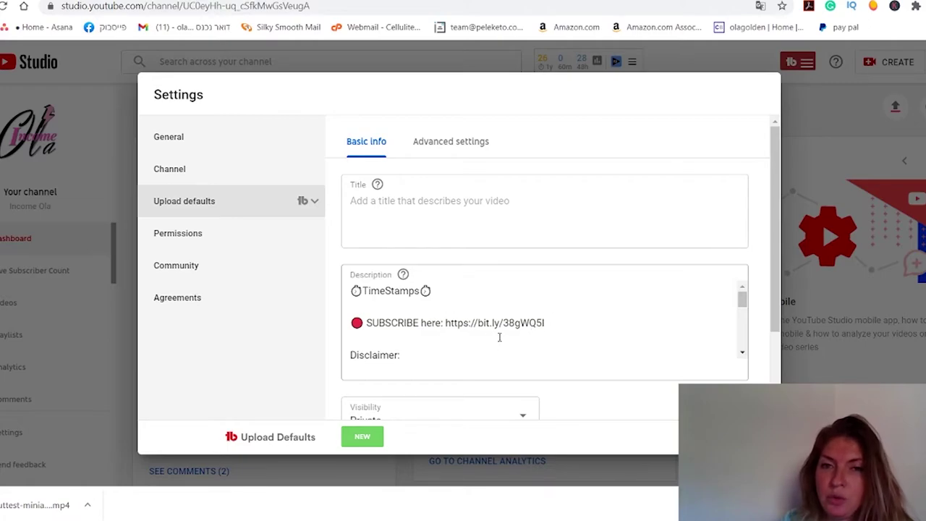
{"action": "scroll", "coordinate": [472, 331], "scroll_direction": "down", "scroll_amount": 8}
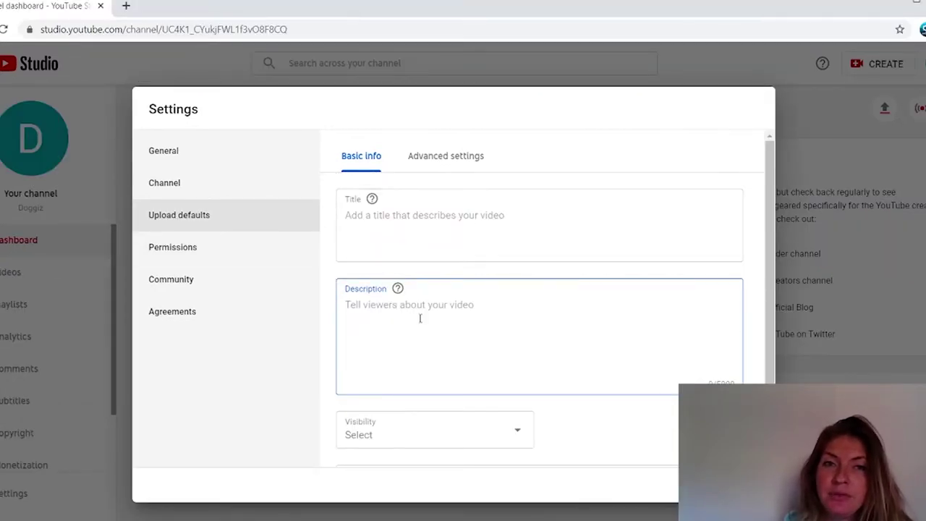
{"action": "scroll", "coordinate": [506, 329], "scroll_direction": "down", "scroll_amount": 3}
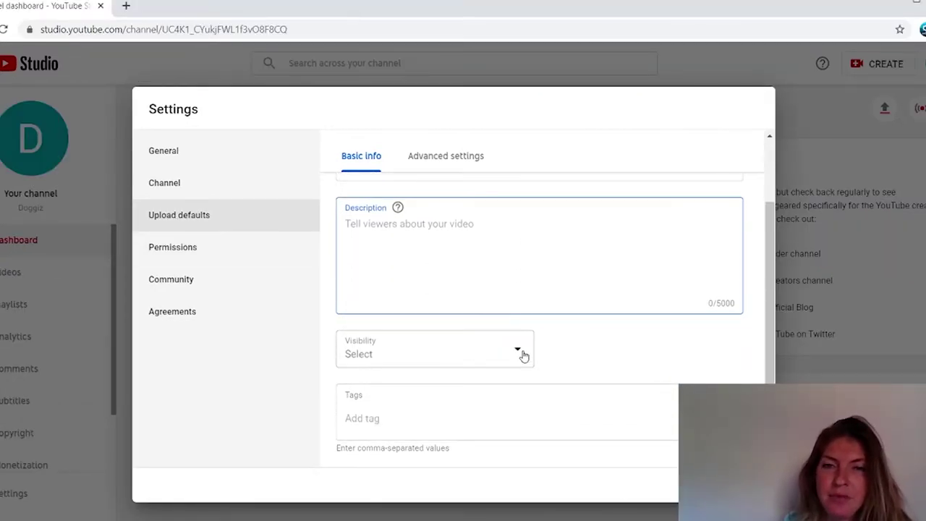
{"action": "left_click", "coordinate": [521, 353]}
{"action": "left_click", "coordinate": [375, 370]}
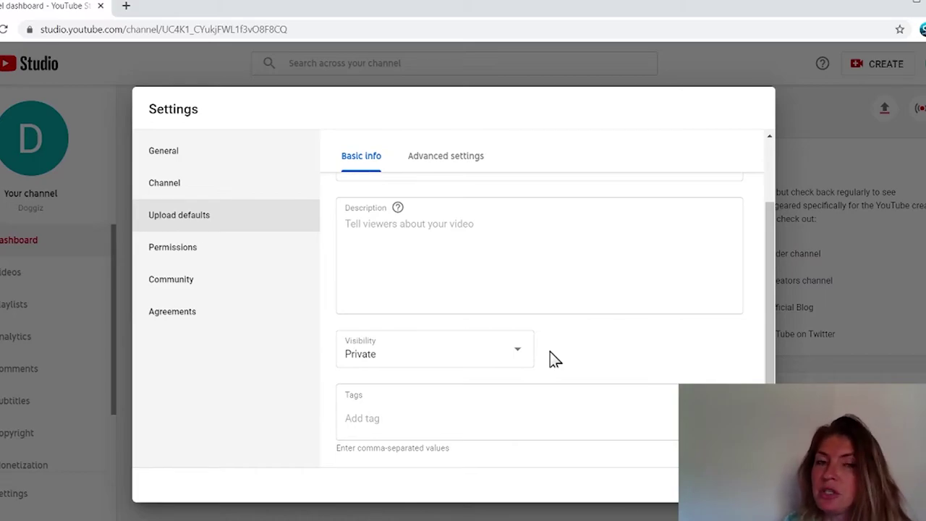
- Look through the permissions, the community's automated filters and the agreements in the settings
{"action": "left_click", "coordinate": [187, 250]}
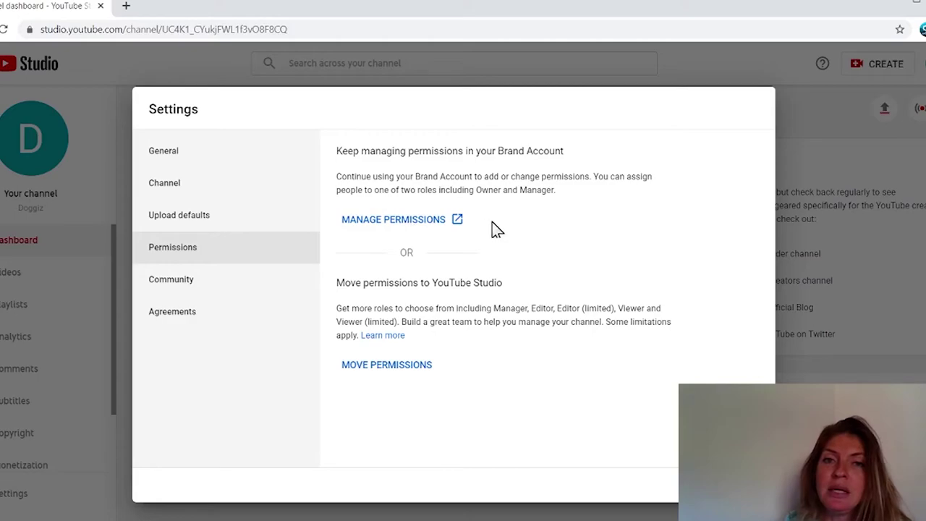
{"action": "left_click", "coordinate": [200, 282]}
{"action": "scroll", "coordinate": [536, 354], "scroll_direction": "down", "scroll_amount": 2}
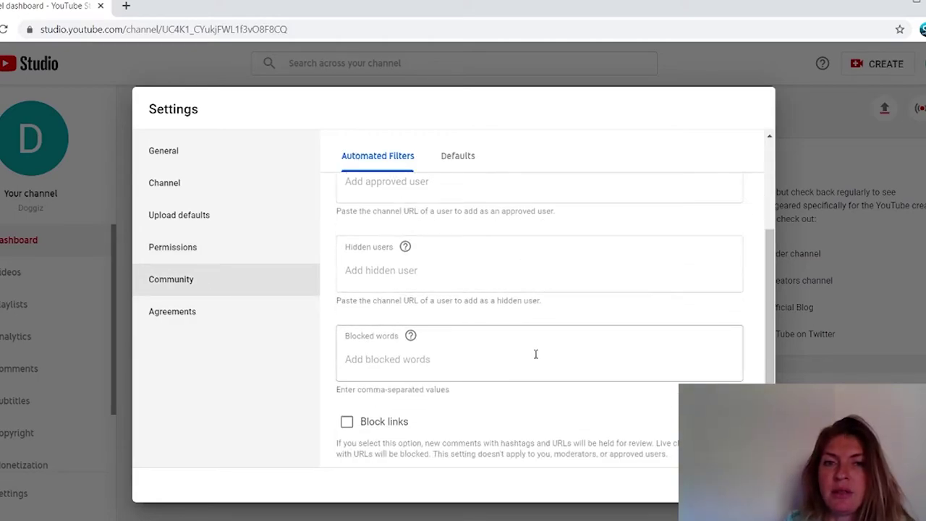
{"action": "left_click", "coordinate": [180, 318]}
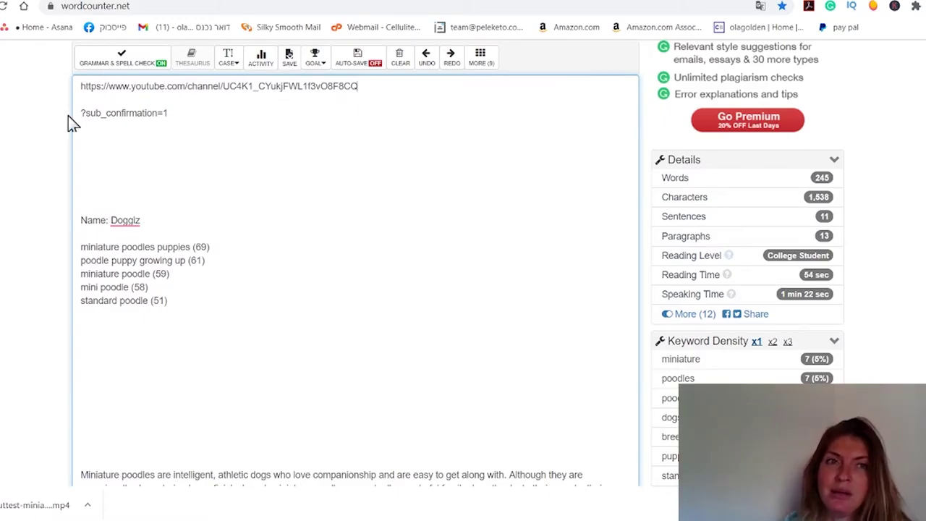
- In the WordCounter text, move ?sub_confirmation=1 onto the end of the YouTube channel URL
{"action": "left_click_drag", "start_coordinate": [78, 113], "coordinate": [175, 113]}
{"action": "right_click", "coordinate": [154, 119]}
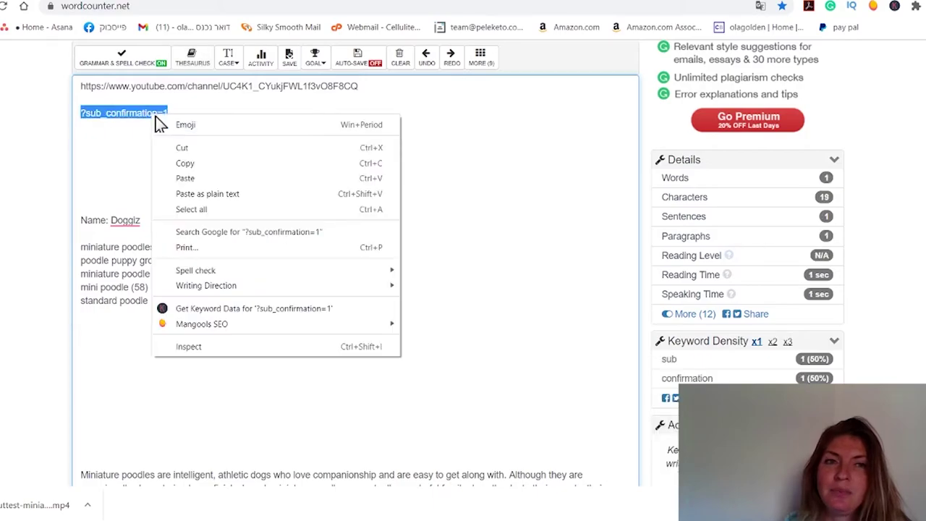
{"action": "left_click", "coordinate": [201, 160]}
{"action": "right_click", "coordinate": [122, 114]}
{"action": "left_click", "coordinate": [145, 148]}
{"action": "right_click", "coordinate": [359, 86]}
{"action": "left_click", "coordinate": [398, 190]}
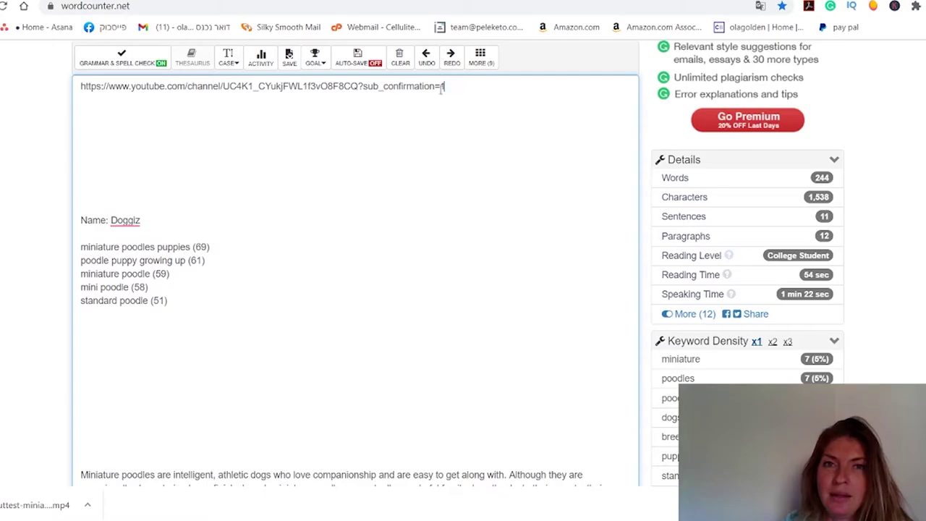
- Copy the complete channel subscription URL and open Bitly in a new browser tab, starting a new creation
{"action": "left_click", "coordinate": [81, 88], "text": "shift"}
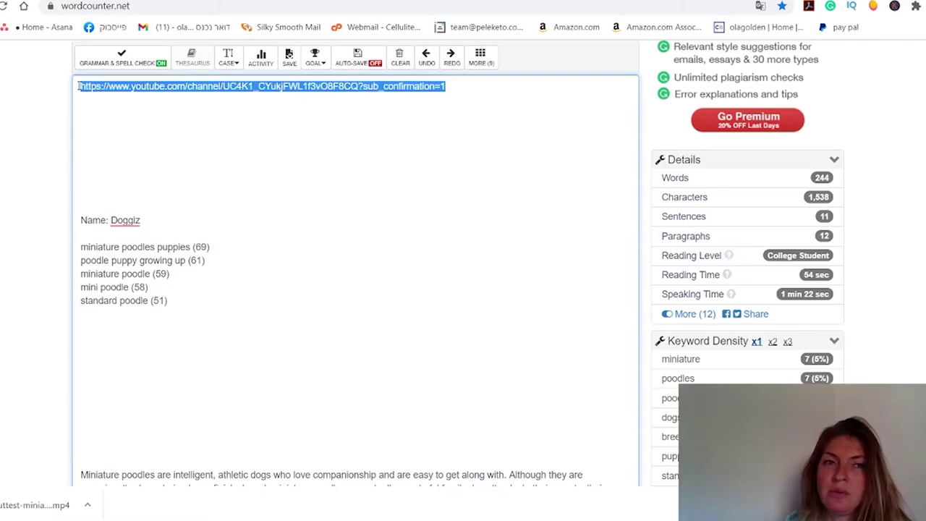
{"action": "right_click", "coordinate": [181, 86]}
{"action": "left_click", "coordinate": [227, 134]}
{"action": "key", "text": "ctrl+t"}
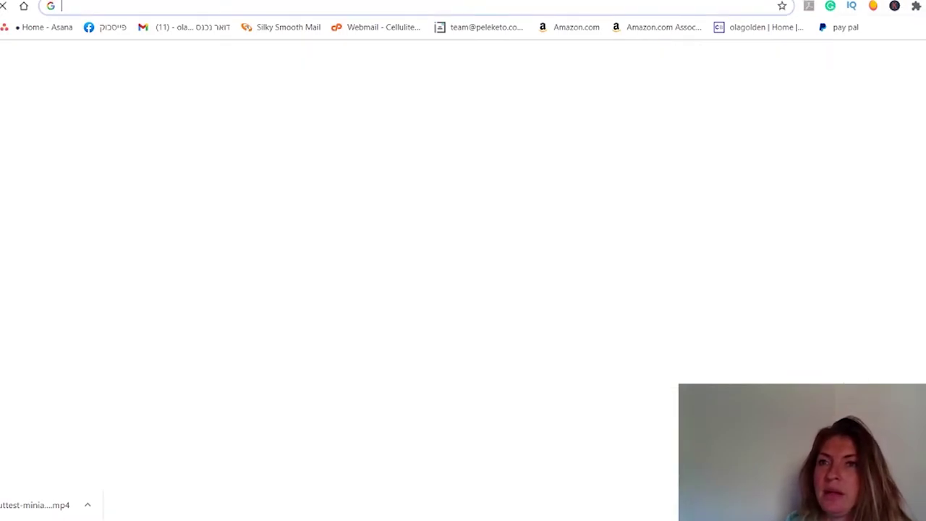
{"action": "left_click", "coordinate": [922, 6]}
{"action": "mouse_move", "coordinate": [900, 119]}
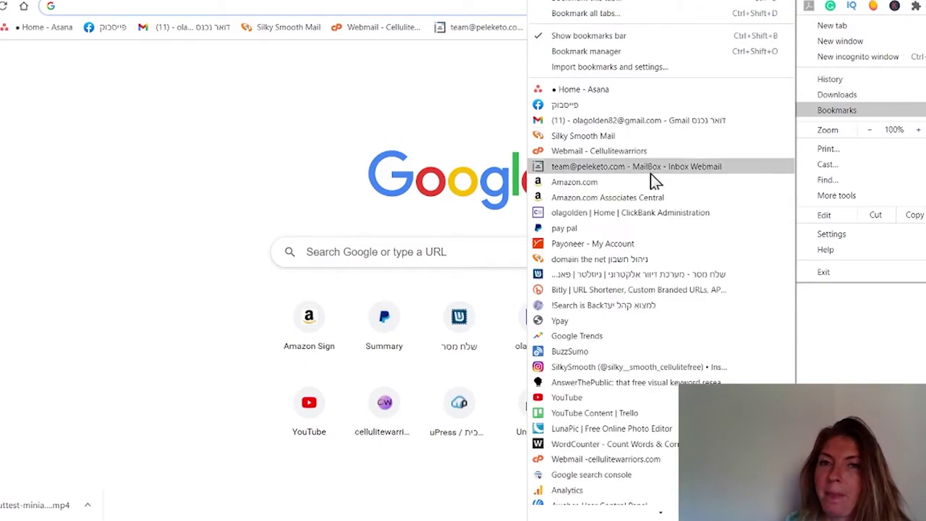
{"action": "left_click", "coordinate": [684, 147]}
{"action": "left_click", "coordinate": [724, 69]}
{"action": "left_click", "coordinate": [726, 69]}
{"action": "left_click", "coordinate": [727, 68]}
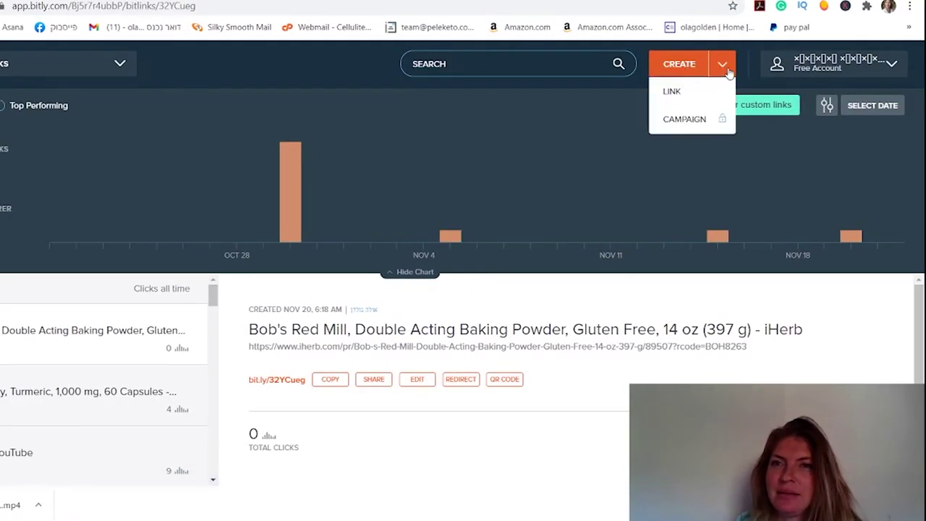
- Create a Bitly short link from the copied channel subscription URL and copy the short link
{"action": "left_click", "coordinate": [672, 98]}
{"action": "right_click", "coordinate": [767, 168]}
{"action": "left_click", "coordinate": [799, 279]}
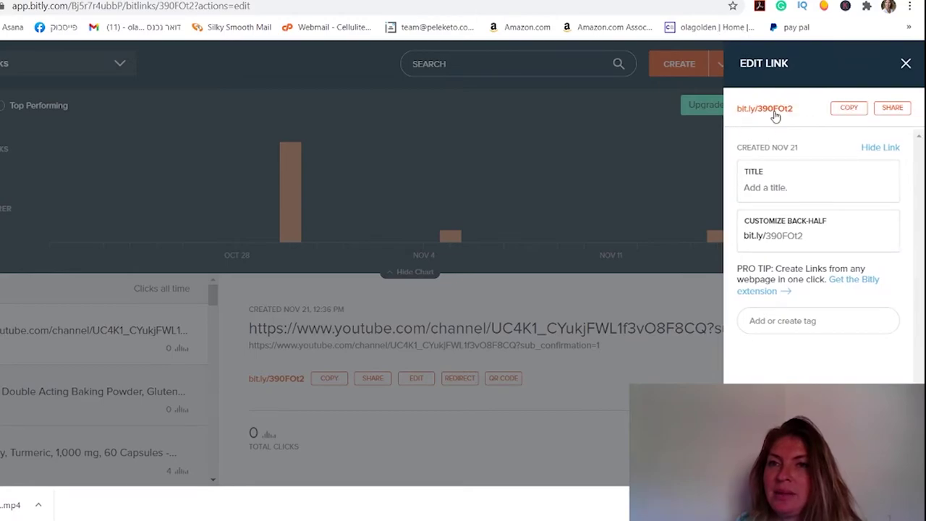
{"action": "left_click", "coordinate": [848, 110]}
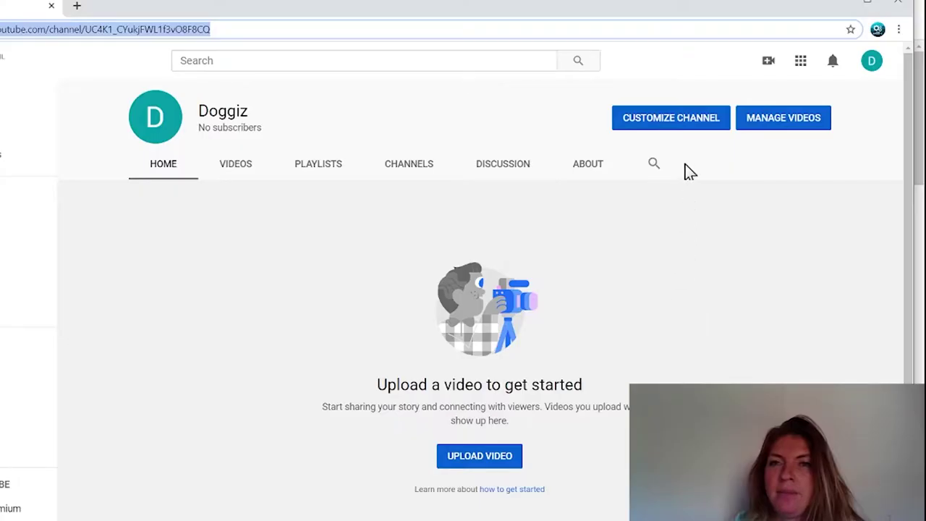
- Open the Doggiz channel customization and examine the Income Ola channel's trailer options and featured sections as an example layout
{"action": "left_click", "coordinate": [646, 121]}
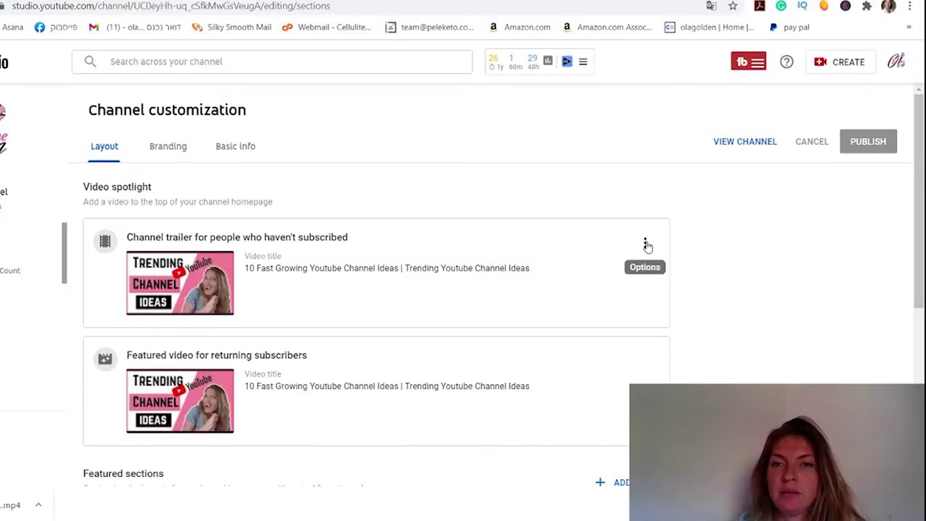
{"action": "left_click", "coordinate": [646, 244]}
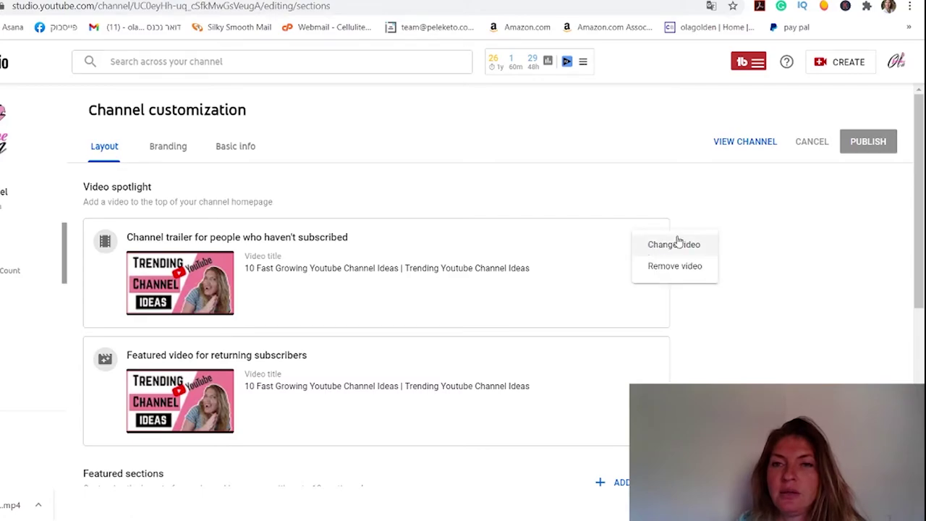
{"action": "left_click", "coordinate": [572, 248]}
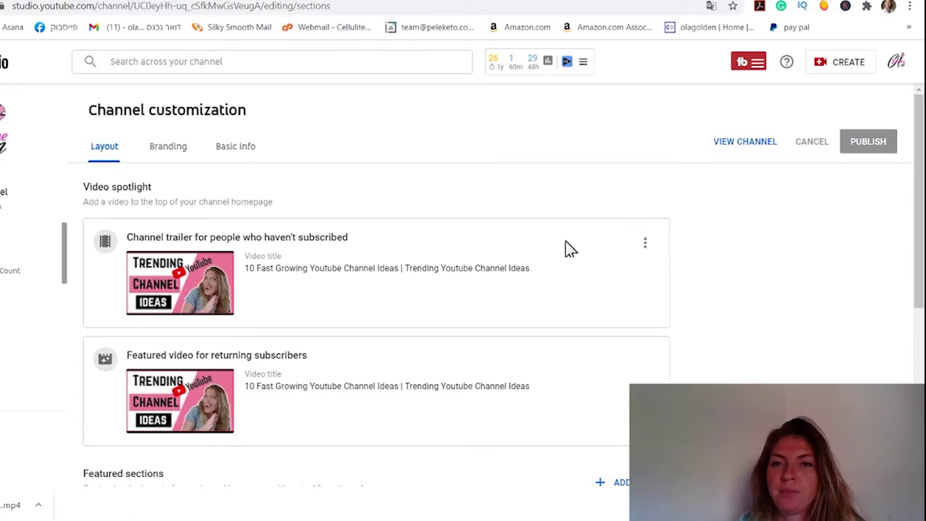
{"action": "scroll", "coordinate": [340, 336], "scroll_direction": "down", "scroll_amount": 2}
{"action": "scroll", "coordinate": [340, 336], "scroll_direction": "down", "scroll_amount": 2}
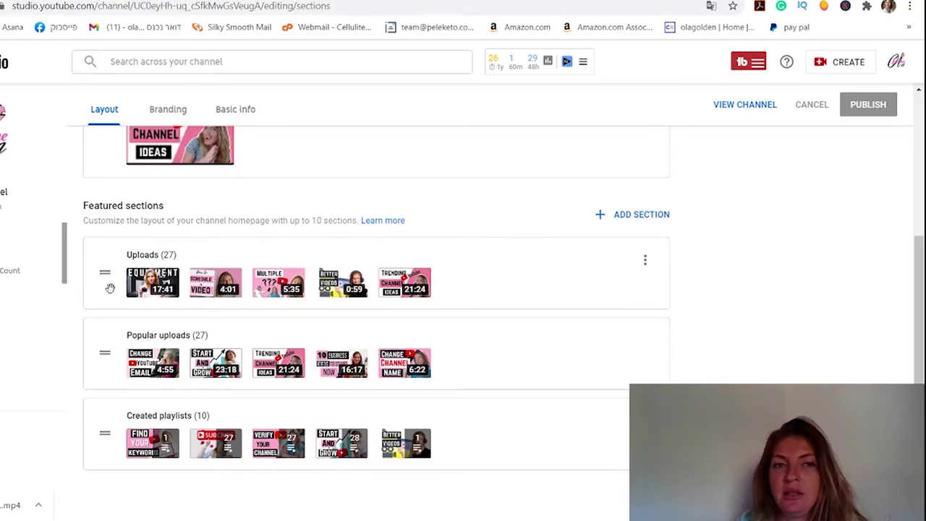
{"action": "mouse_move", "coordinate": [104, 277]}
{"action": "left_mouse_down"}
{"action": "mouse_move", "coordinate": [108, 364]}
{"action": "mouse_move", "coordinate": [101, 289]}
{"action": "left_mouse_up"}
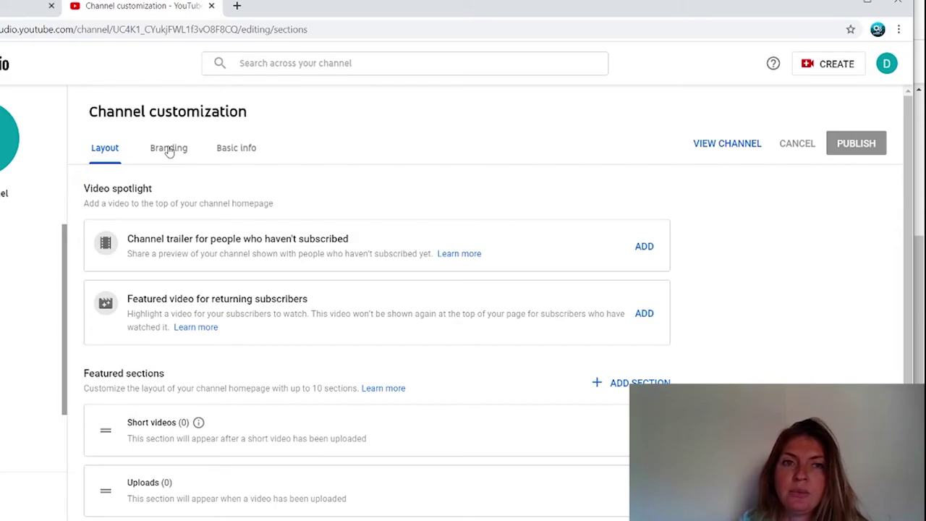
- Upload Doggiz (1) as the channel's profile picture, cropping it closely around the blue circle
{"action": "left_click", "coordinate": [169, 147]}
{"action": "left_click", "coordinate": [316, 299]}
{"action": "left_click", "coordinate": [45, 122]}
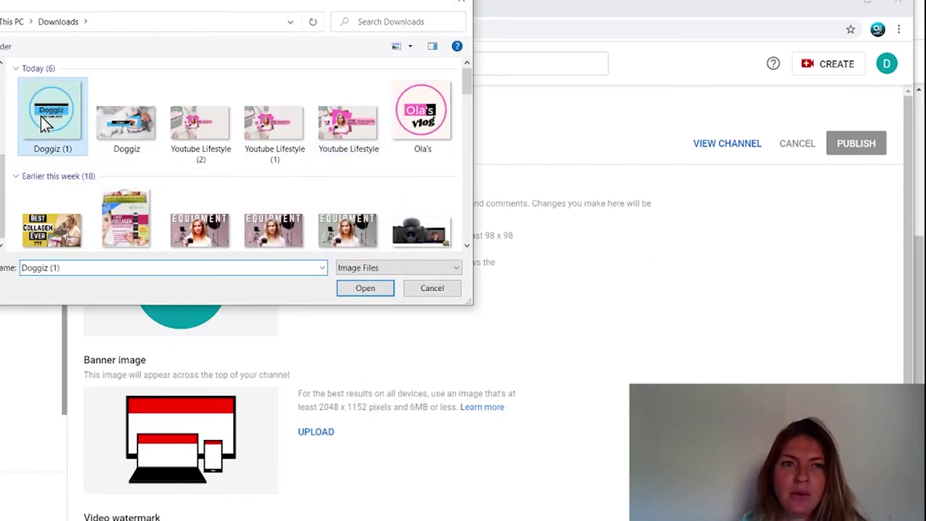
{"action": "left_click", "coordinate": [365, 288]}
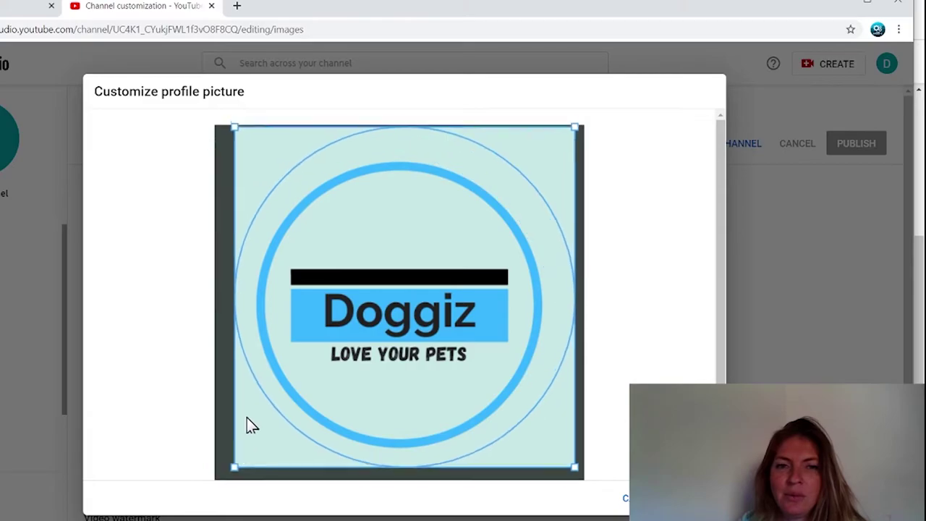
{"action": "left_click_drag", "start_coordinate": [573, 124], "coordinate": [546, 156]}
{"action": "left_click", "coordinate": [693, 497]}
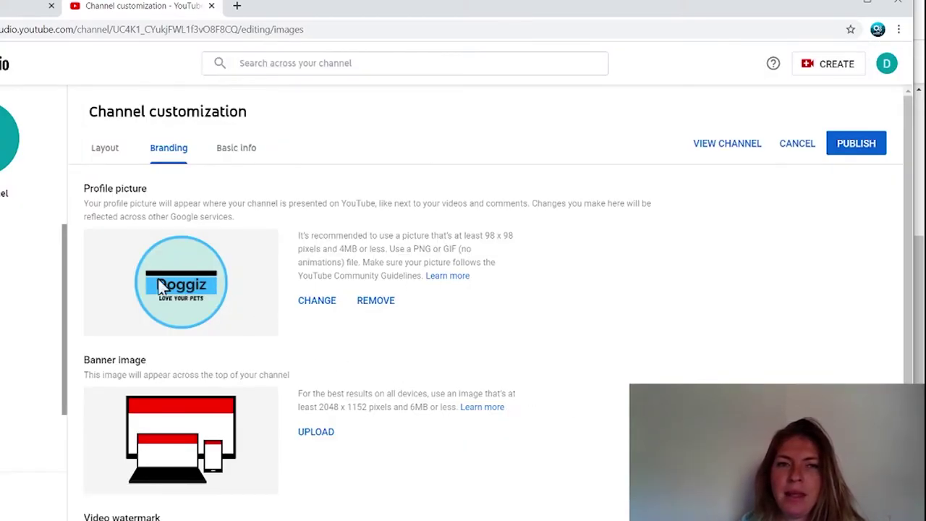
- Upload the Doggiz puppy image as the channel's banner and accept its framing
{"action": "scroll", "coordinate": [549, 318], "scroll_direction": "down", "scroll_amount": 1}
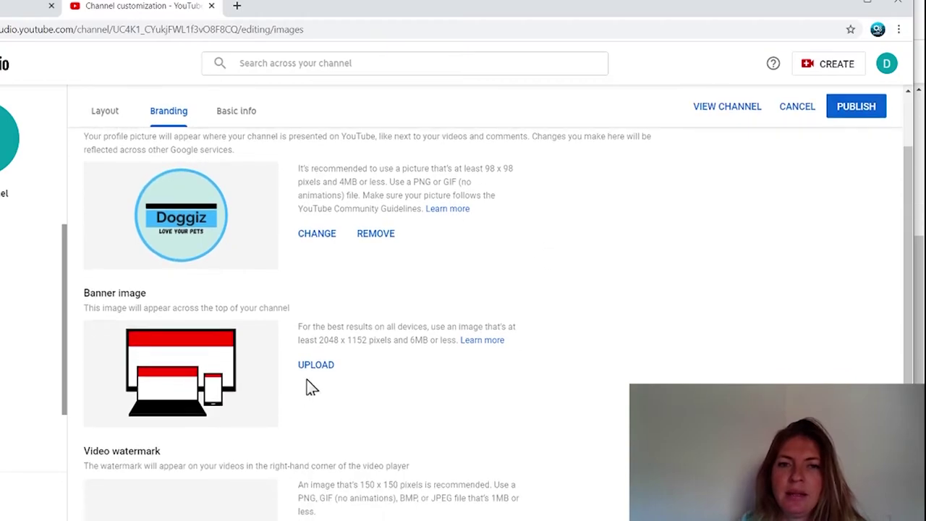
{"action": "left_click", "coordinate": [323, 369]}
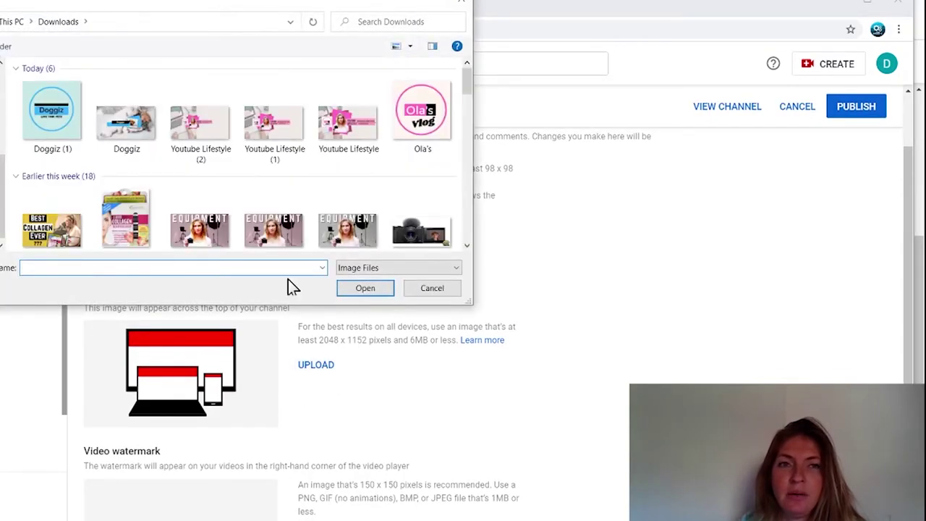
{"action": "left_click", "coordinate": [362, 288]}
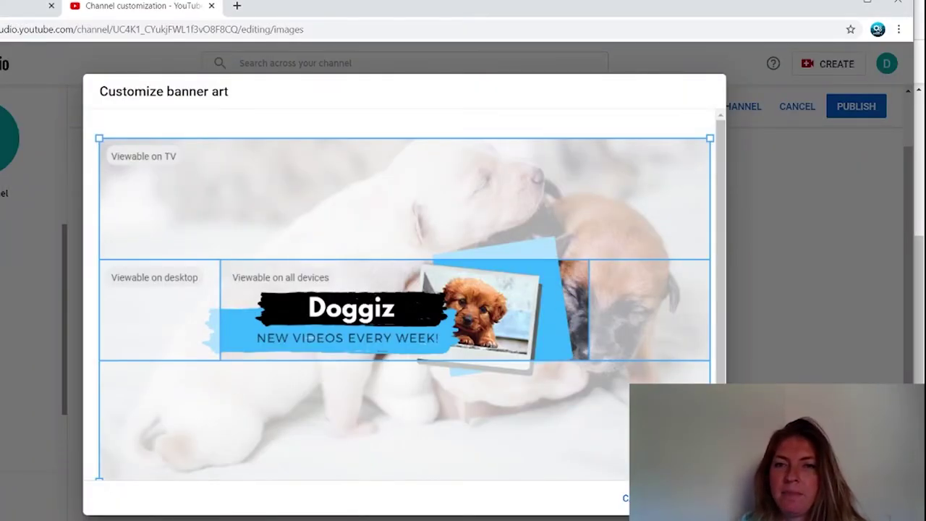
{"action": "left_click", "coordinate": [691, 498]}
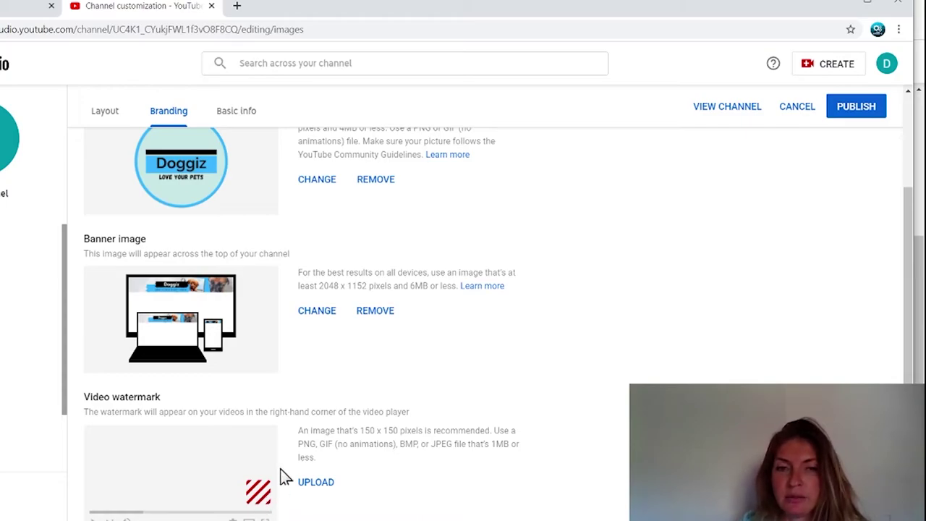
- Upload the Doggiz logo as the video watermark, display it for the entire video, and publish the branding changes
{"action": "left_click", "coordinate": [304, 493]}
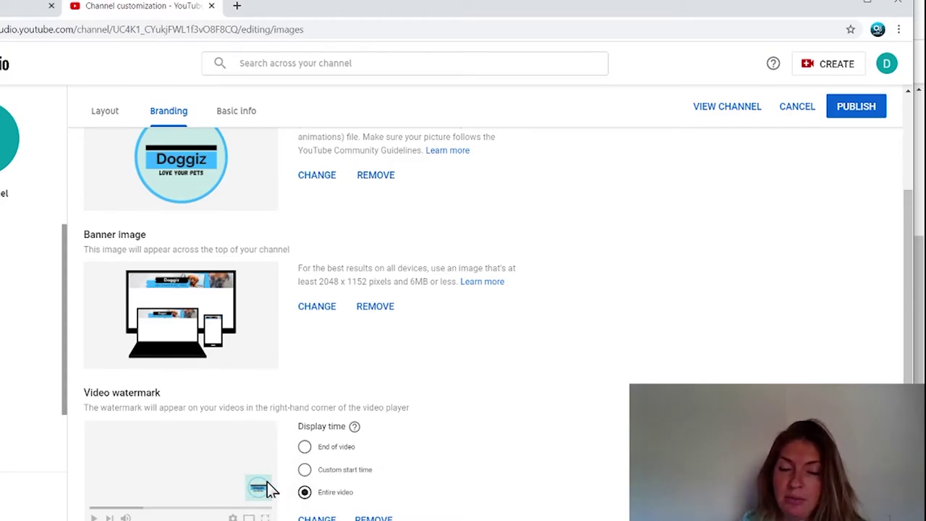
{"action": "left_click", "coordinate": [389, 471]}
{"action": "left_click", "coordinate": [853, 117]}
{"action": "scroll", "coordinate": [539, 269], "scroll_direction": "up", "scroll_amount": 1}
{"action": "scroll", "coordinate": [539, 269], "scroll_direction": "down", "scroll_amount": 1}
{"action": "scroll", "coordinate": [538, 269], "scroll_direction": "up", "scroll_amount": 2}
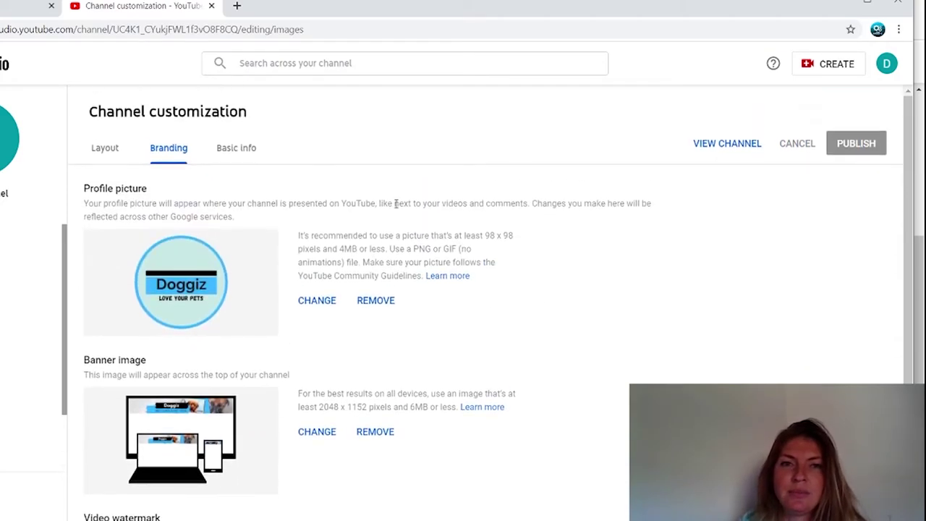
{"action": "left_click", "coordinate": [243, 152]}
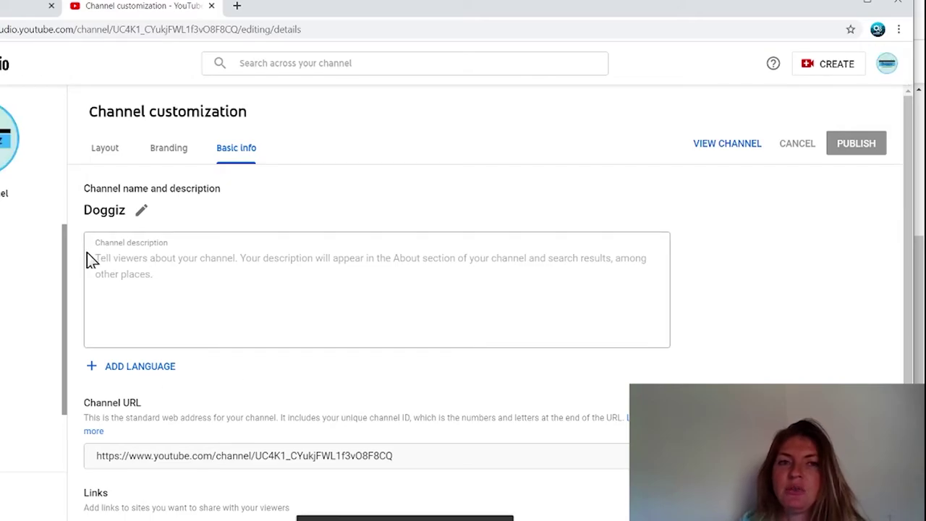
{"action": "left_click", "coordinate": [151, 274]}
{"action": "type", "text": "This channel is all about our"}
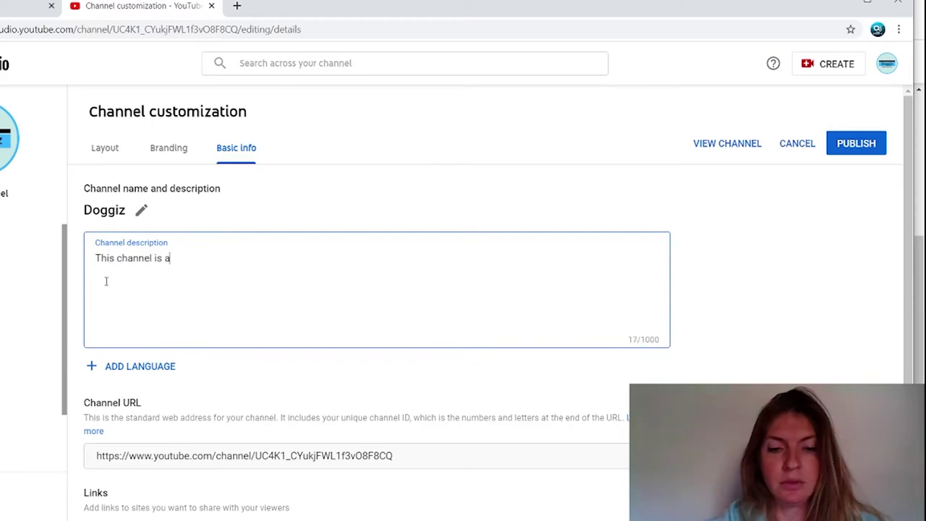
{"action": "type", "text": " lovely best friends: G"}
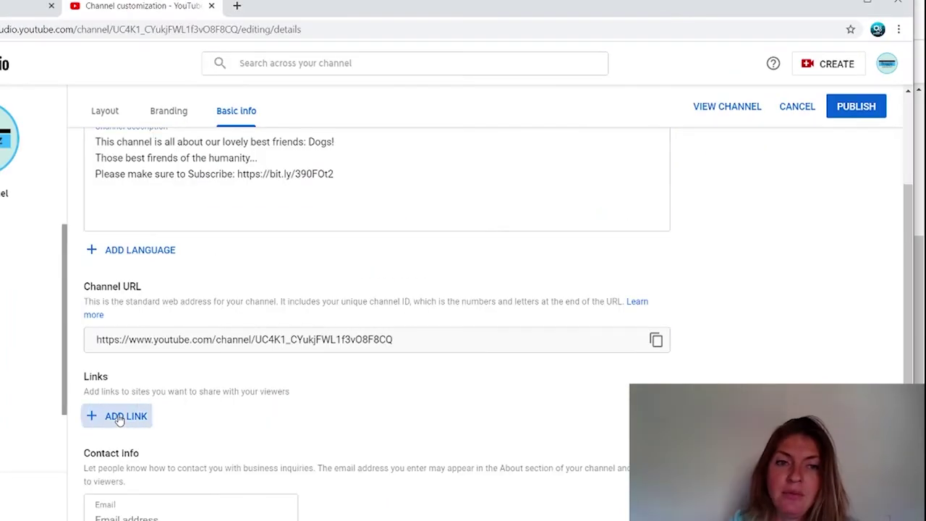
- Add a channel link titled Subscribe, using the channel URL ending in ?sub_confirmation=1 copied from the WordCounter notes
{"action": "left_click", "coordinate": [124, 413]}
{"action": "scroll", "coordinate": [299, 386], "scroll_direction": "down", "scroll_amount": 1}
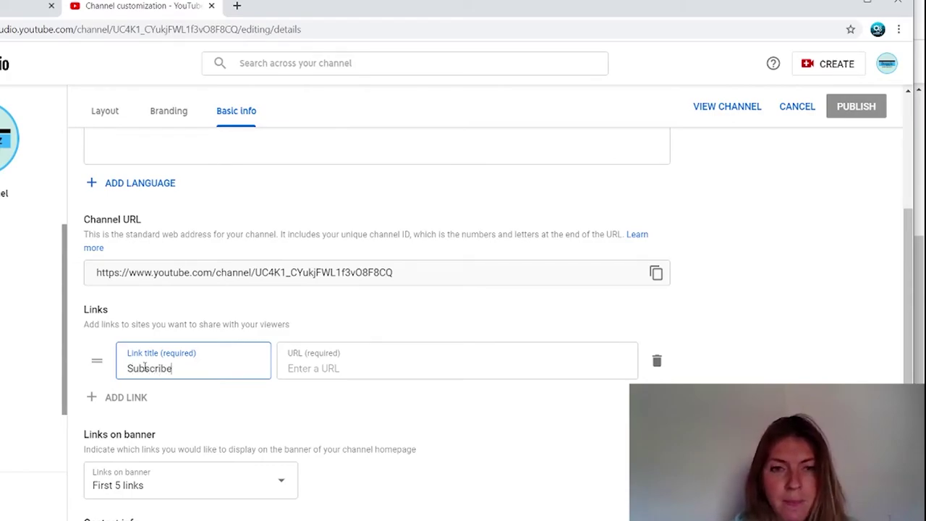
{"action": "left_click", "coordinate": [311, 369]}
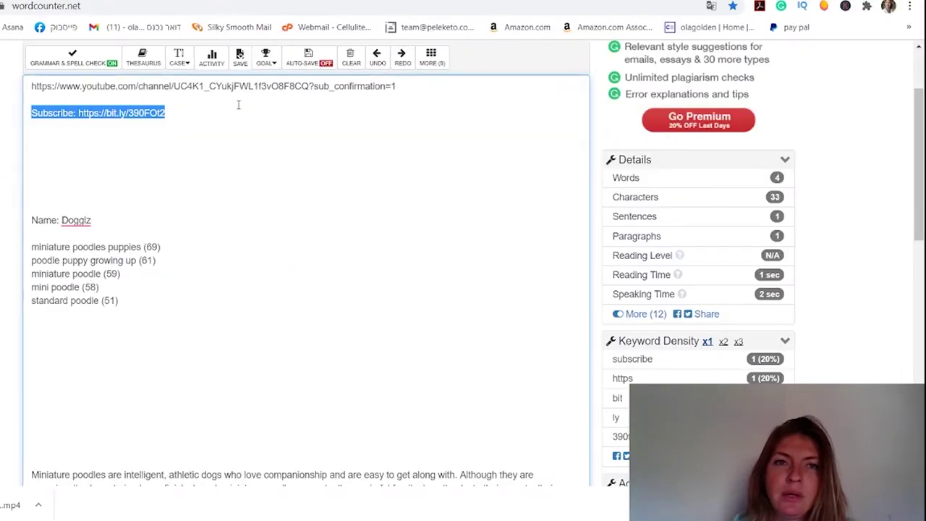
{"action": "scroll", "coordinate": [238, 104], "scroll_direction": "up", "scroll_amount": 3}
{"action": "left_click_drag", "start_coordinate": [396, 195], "coordinate": [31, 196]}
{"action": "right_click", "coordinate": [82, 196]}
{"action": "left_click", "coordinate": [116, 244]}
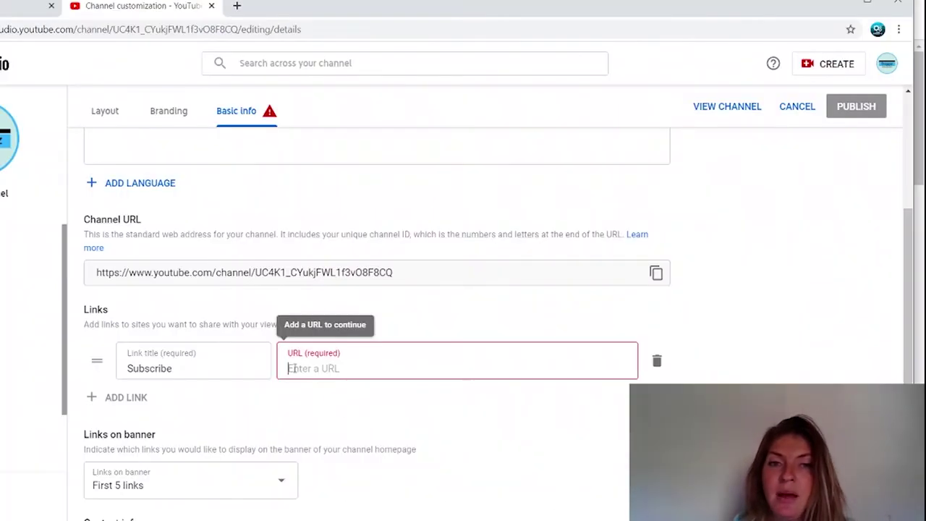
{"action": "key", "text": "ctrl+v"}
{"action": "scroll", "coordinate": [497, 449], "scroll_direction": "down", "scroll_amount": 1}
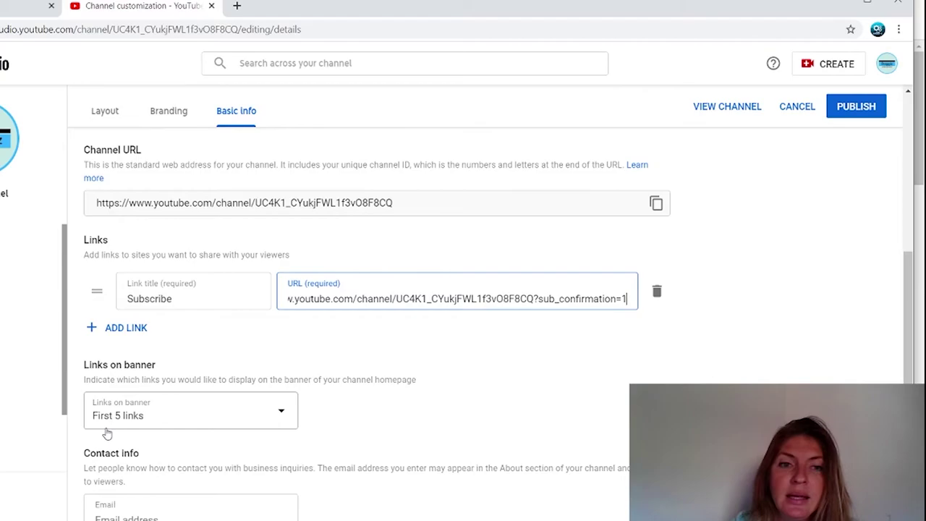
- Publish the channel's basic info changes, leaving the contact email blank
{"action": "left_click", "coordinate": [130, 346]}
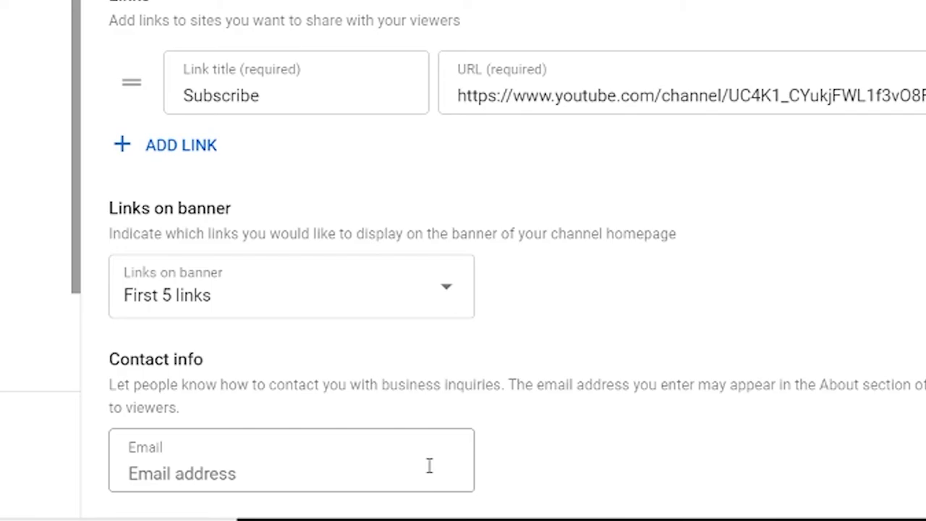
{"action": "left_click", "coordinate": [288, 475]}
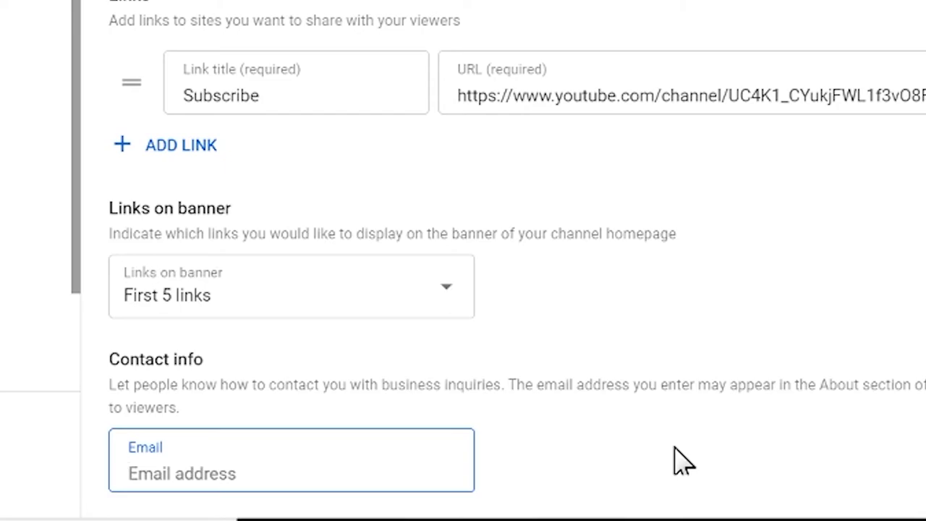
{"action": "scroll", "coordinate": [684, 461], "scroll_direction": "up", "scroll_amount": 6}
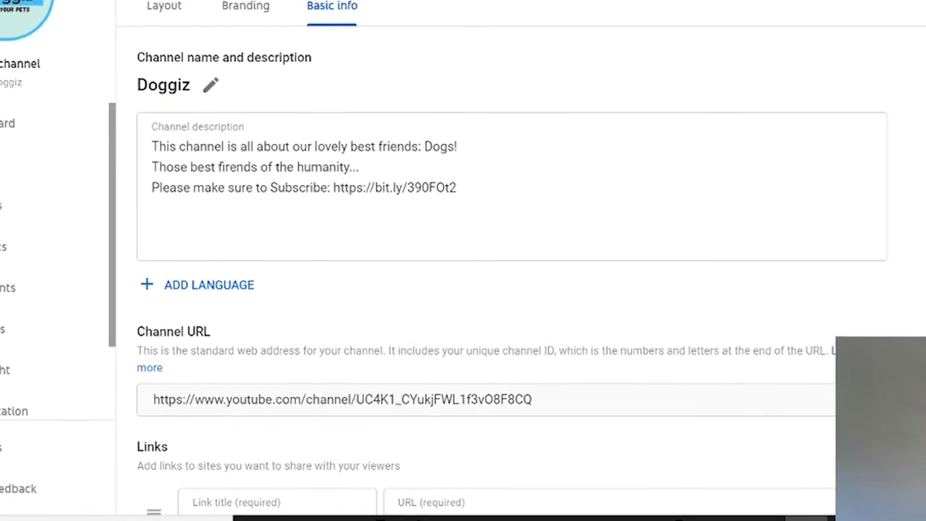
{"action": "left_click", "coordinate": [883, 141]}
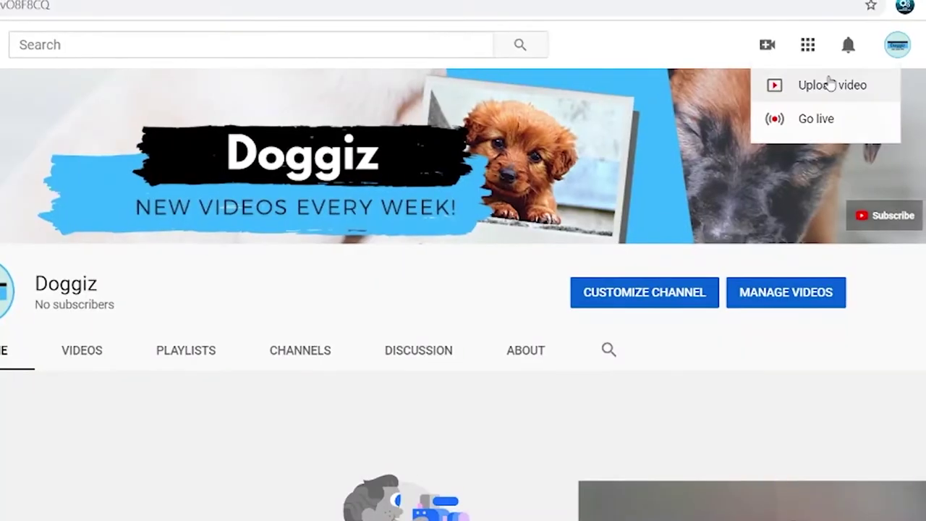
- Upload the video the-cuttest-miniature-poodles-puppies and title it "The Cuttest Miniature Poodles Puppies [ 4Th is the smallest dog in the world]"
{"action": "left_click", "coordinate": [830, 85]}
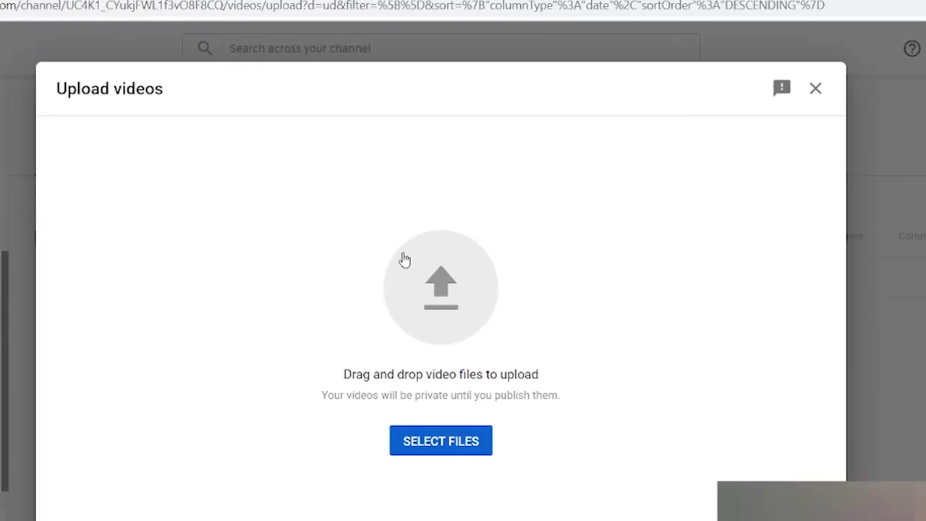
{"action": "left_click", "coordinate": [16, 138]}
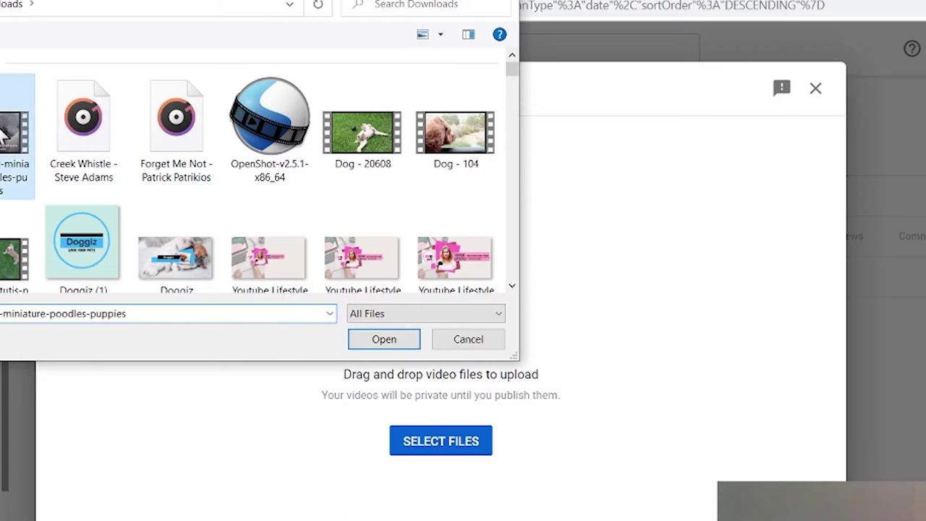
{"action": "left_click", "coordinate": [383, 339]}
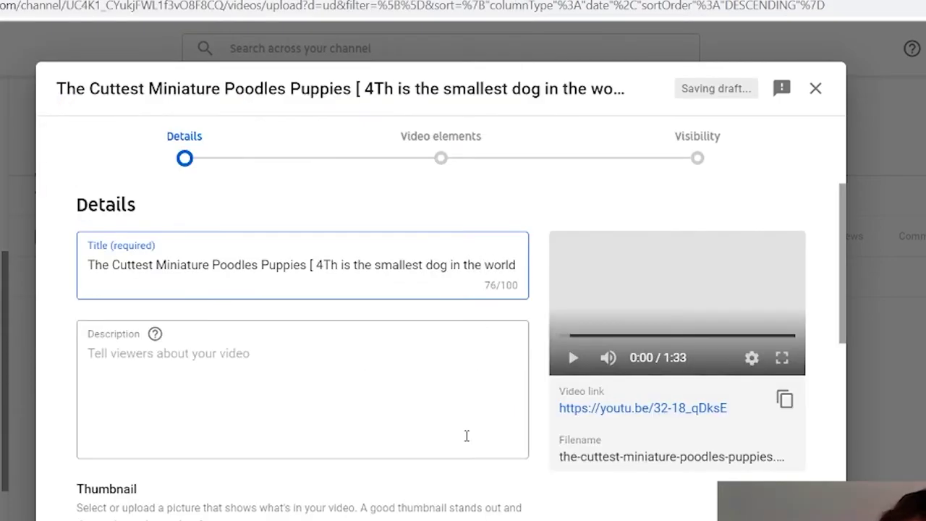
- Add the video description with the poodle keywords, starting their first line with "You will see", and mark the video as not made for kids
{"action": "left_click", "coordinate": [466, 435]}
{"action": "key", "text": "ctrl+v"}
{"action": "left_click", "coordinate": [88, 395]}
{"action": "type", "text": "You will see"}
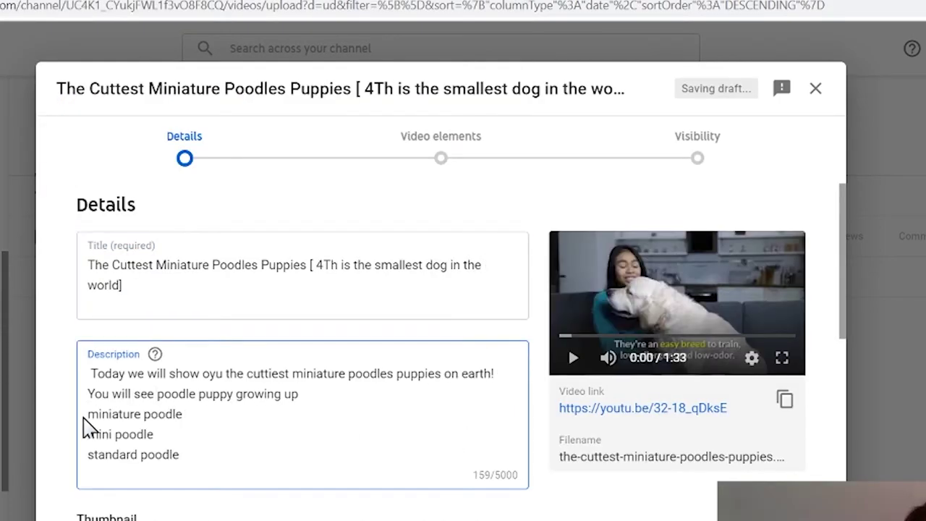
{"action": "scroll", "coordinate": [306, 392], "scroll_direction": "down", "scroll_amount": 10}
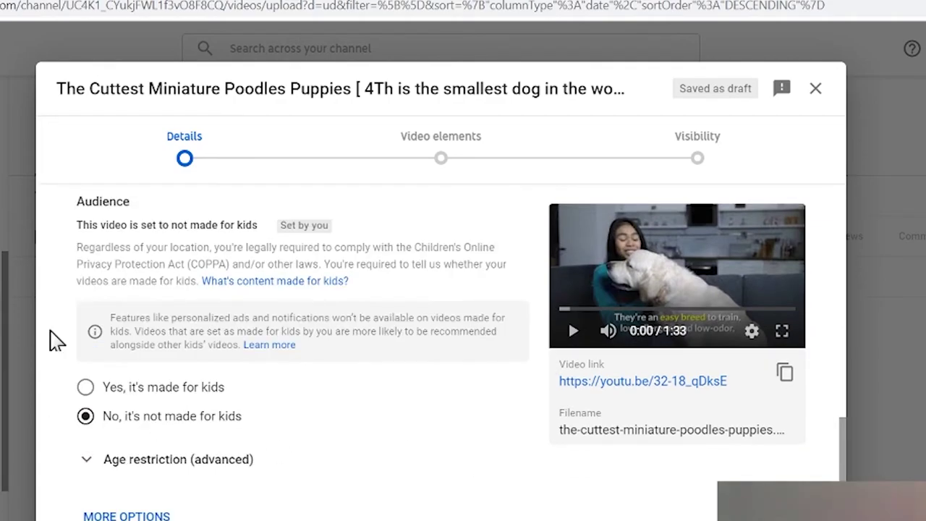
- Copy the keyword "miniature poodles puppies" from the WordCounter notes and add it as the video's first tag
{"action": "scroll", "coordinate": [331, 444], "scroll_direction": "down", "scroll_amount": 5}
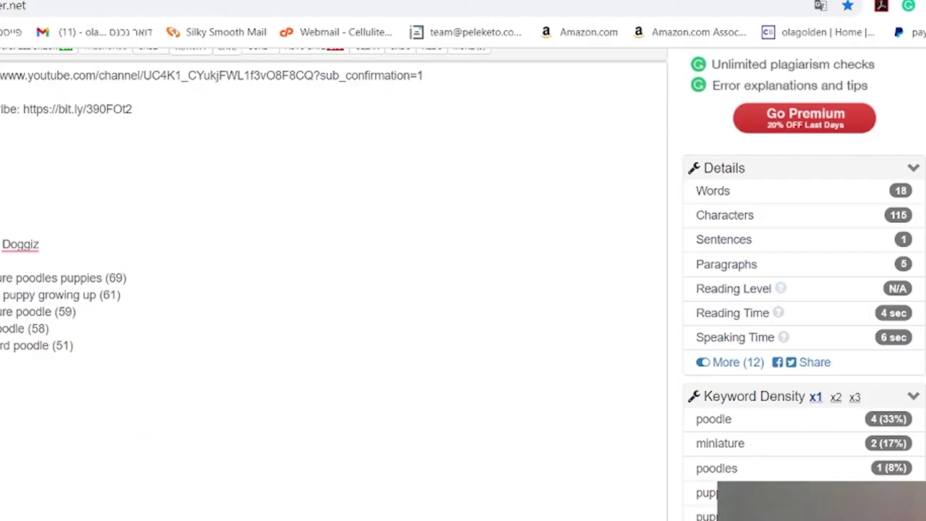
{"action": "left_click_drag", "start_coordinate": [0, 278], "coordinate": [102, 278]}
{"action": "right_click", "coordinate": [102, 277]}
{"action": "left_click", "coordinate": [145, 334]}
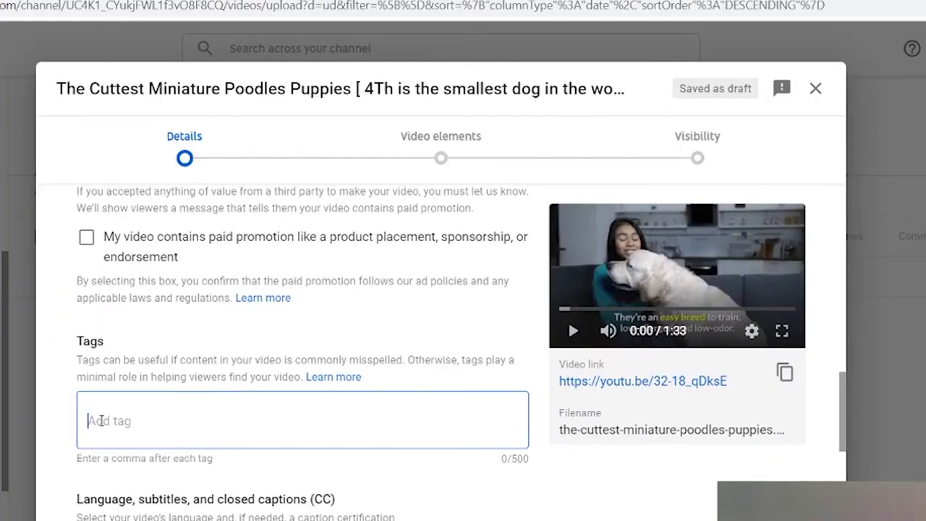
{"action": "key", "text": "ctrl+v"}
{"action": "key", "text": "Return"}
- Add the keywords "poodle puppy growing up" and "miniature poodle" from the WordCounter notes as further video tags
{"action": "left_click_drag", "start_coordinate": [1, 294], "coordinate": [95, 294]}
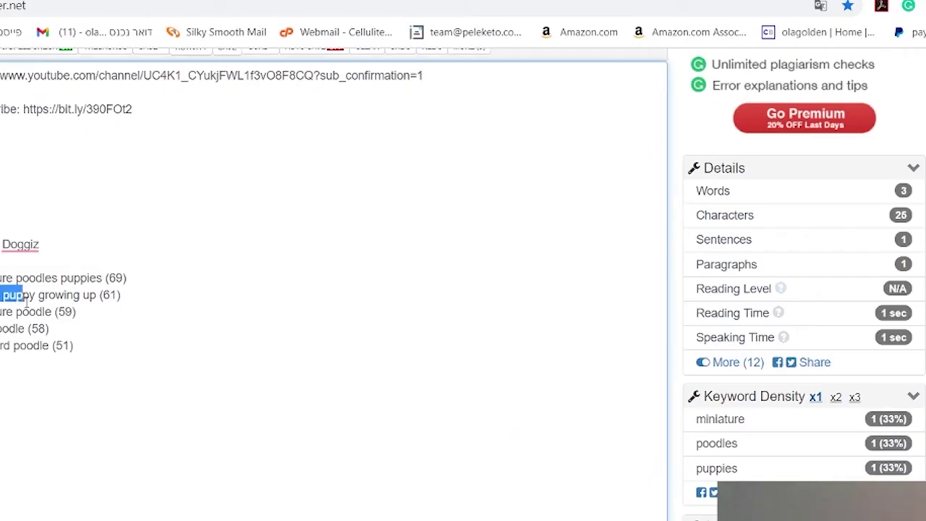
{"action": "right_click", "coordinate": [90, 302]}
{"action": "left_click", "coordinate": [126, 358]}
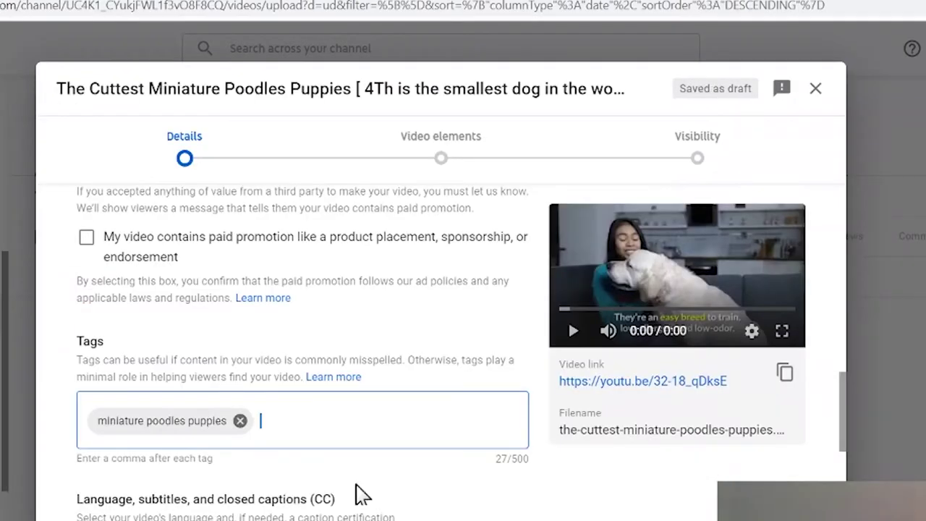
{"action": "key", "text": "ctrl+v"}
{"action": "key", "text": "Return"}
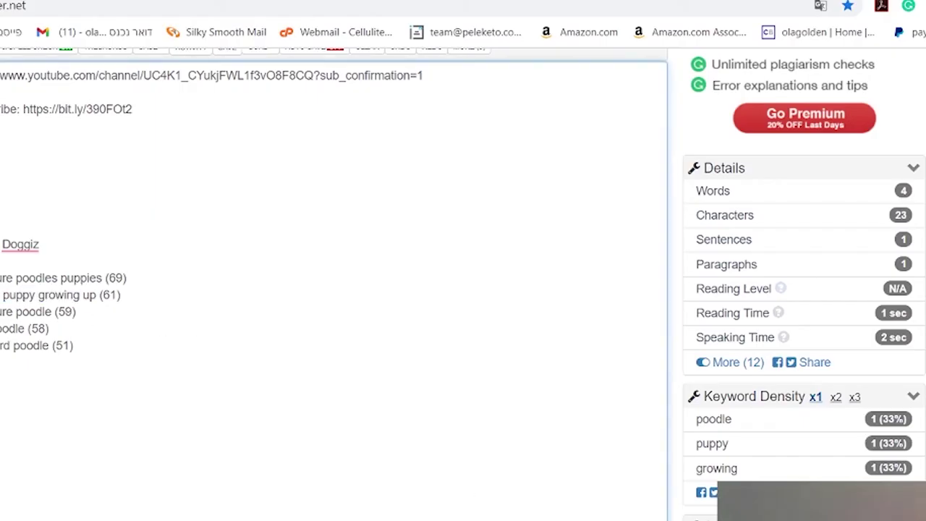
{"action": "left_click_drag", "start_coordinate": [1, 311], "coordinate": [51, 311]}
{"action": "right_click", "coordinate": [43, 314]}
{"action": "left_click", "coordinate": [86, 378]}
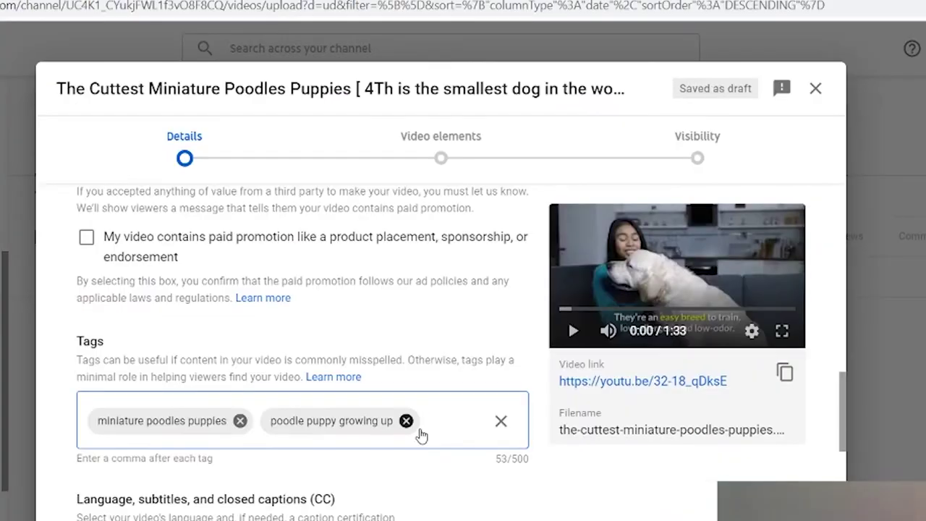
{"action": "key", "text": "ctrl+v"}
{"action": "key", "text": "Return"}
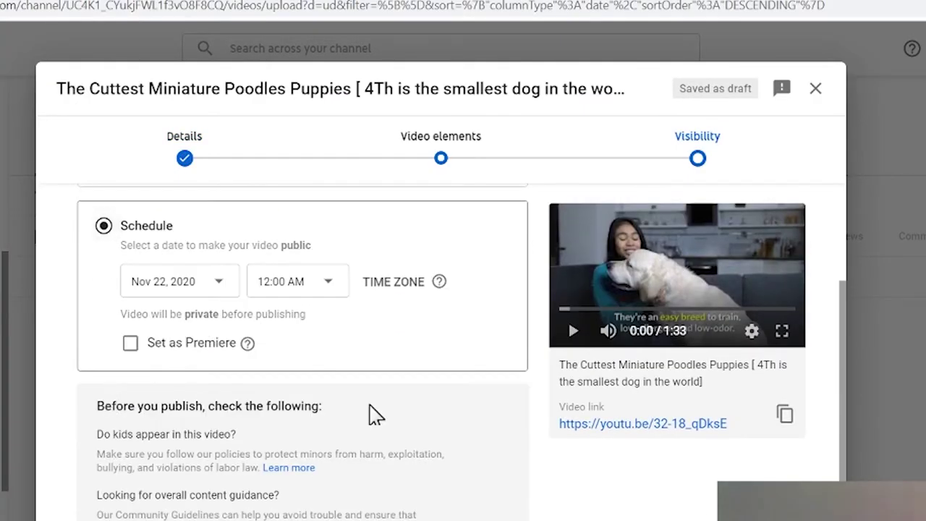
- Schedule the video to become public on Nov 23, 2020 at 12:00 AM and confirm the schedule
{"action": "left_click", "coordinate": [179, 281]}
{"action": "left_click", "coordinate": [174, 467]}
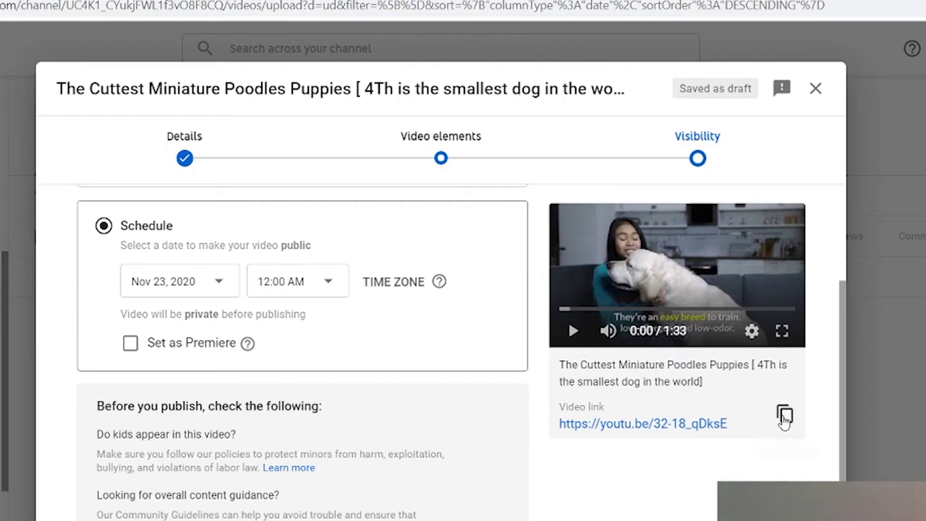
{"action": "left_click", "coordinate": [605, 512]}
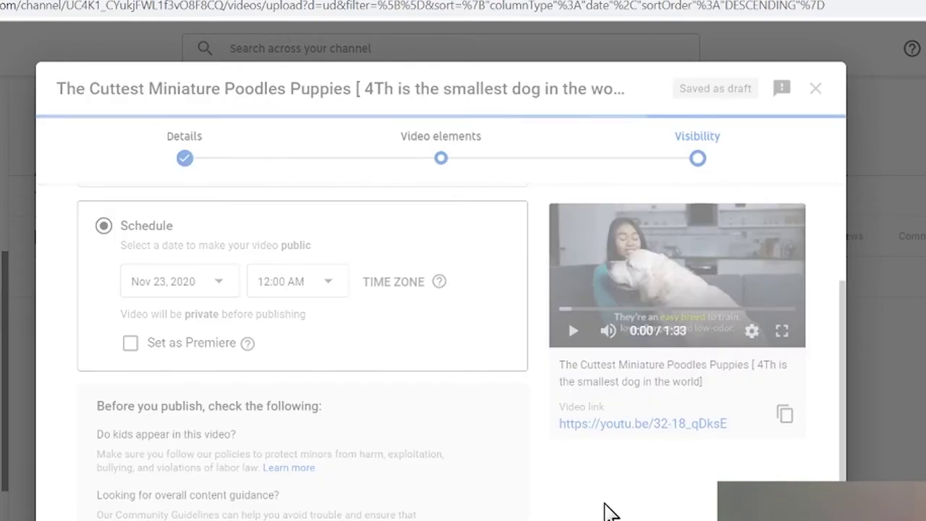